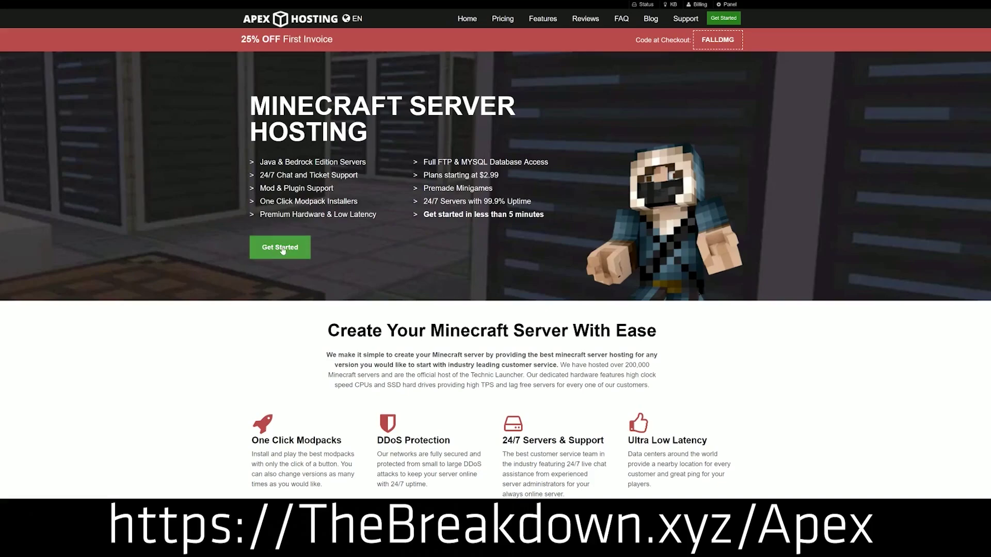
# - Scroll the Apex Hosting page and highlight the One Click Modpacks, Automated Backups and Instant Setup features
pyautogui.scroll(-4, 358, 283)
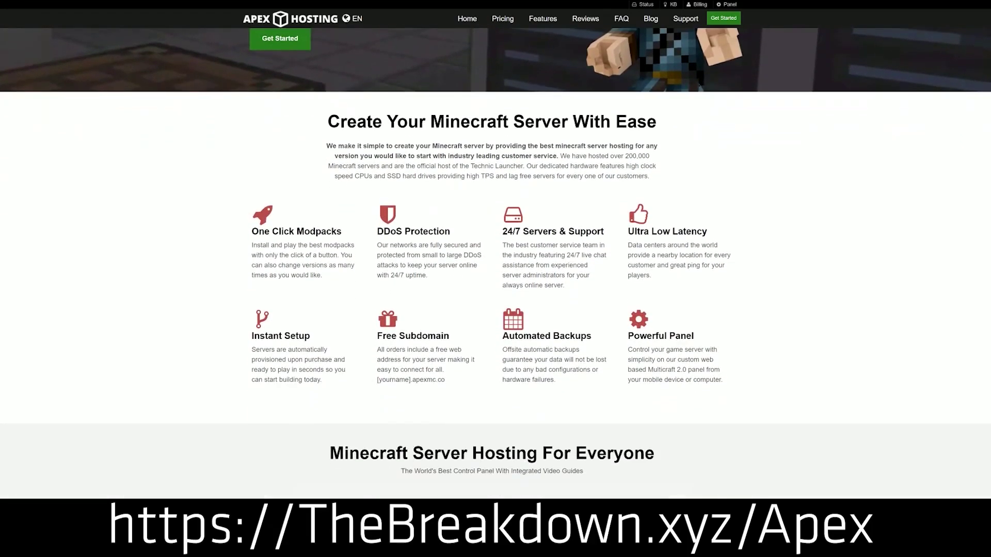
pyautogui.moveTo(252, 231); pyautogui.dragTo(607, 236)
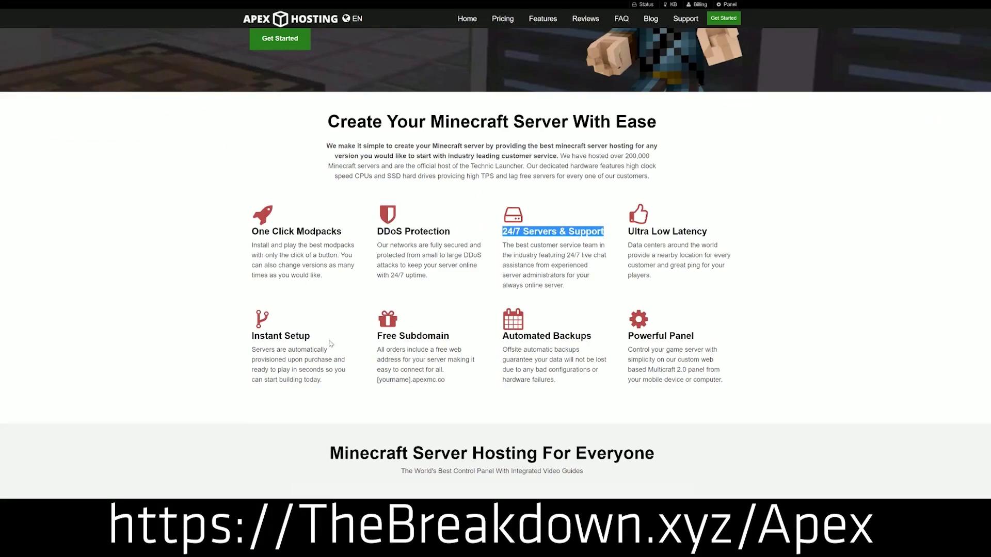
pyautogui.moveTo(502, 335); pyautogui.dragTo(622, 336)
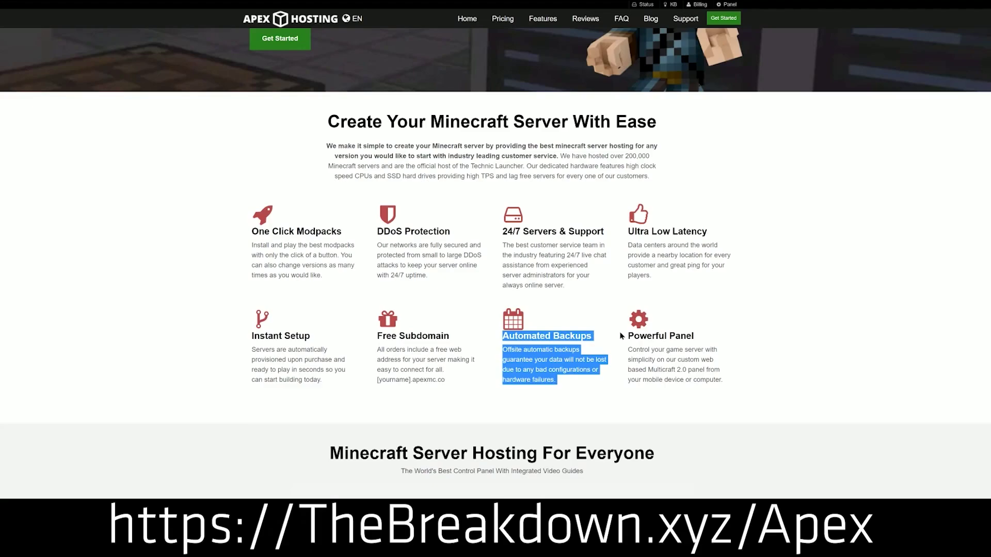
pyautogui.click(485, 339)
pyautogui.moveTo(321, 381); pyautogui.dragTo(251, 335)
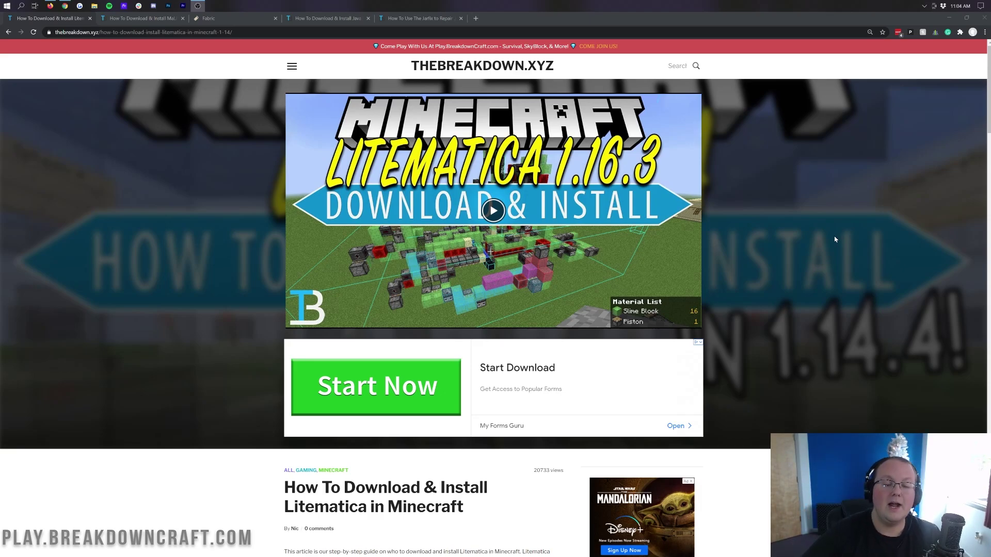
# - Open Litematica's CurseForge page from the guide's download link
pyautogui.scroll(-3, 522, 257)
pyautogui.scroll(-4, 523, 257)
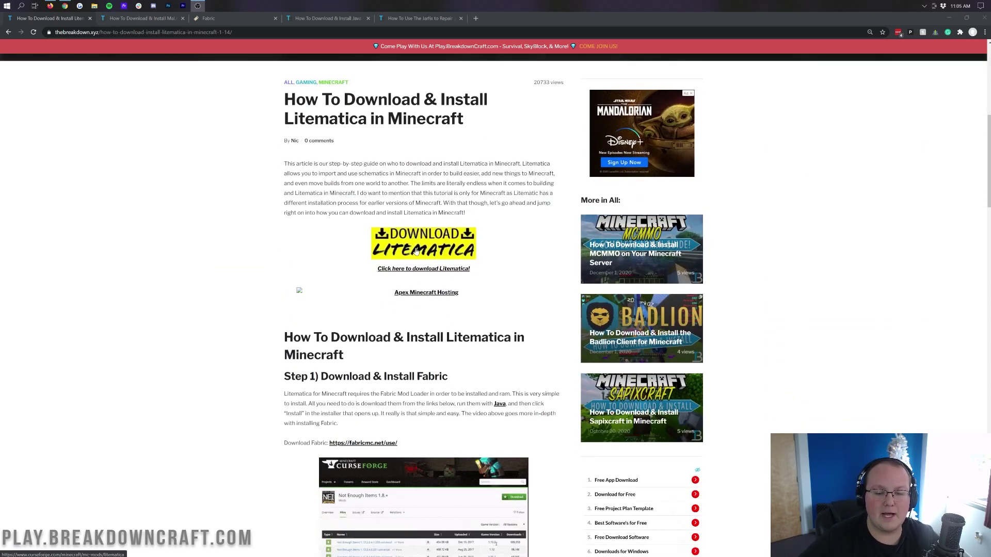
pyautogui.click(416, 252)
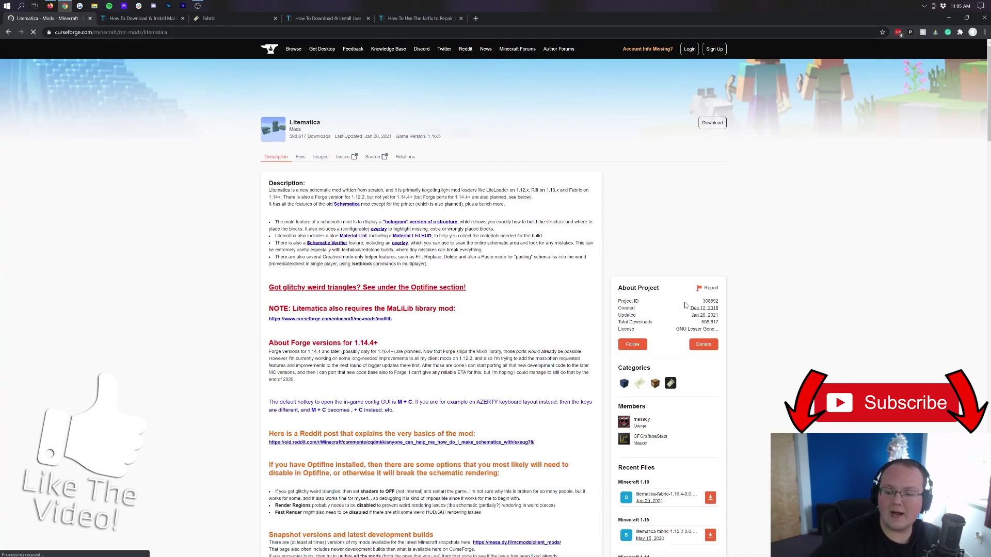
# - Download the latest Minecraft 1.16 Litematica Fabric jar and keep it despite Chrome's harmful-file warning
pyautogui.scroll(-4, 684, 306)
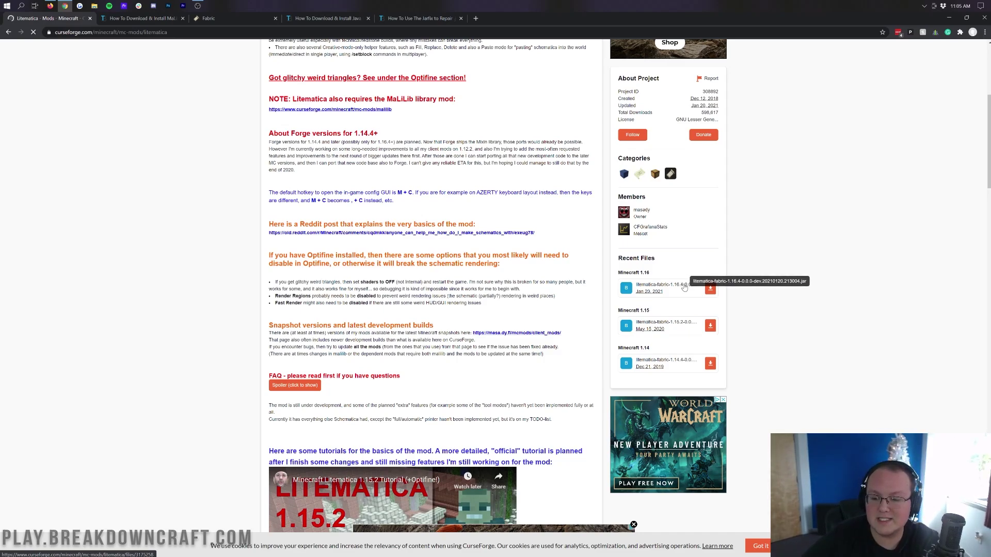
pyautogui.click(687, 292)
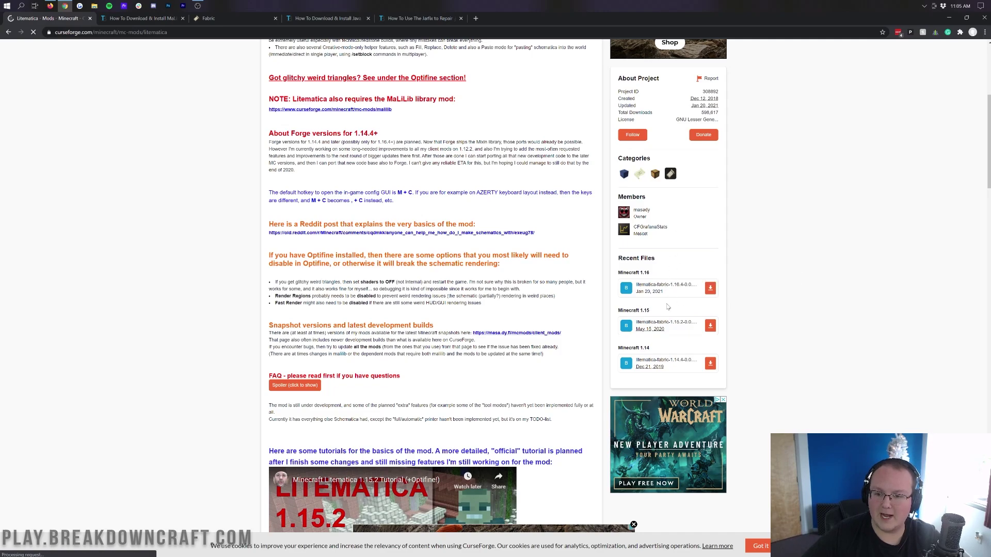
pyautogui.click(713, 294)
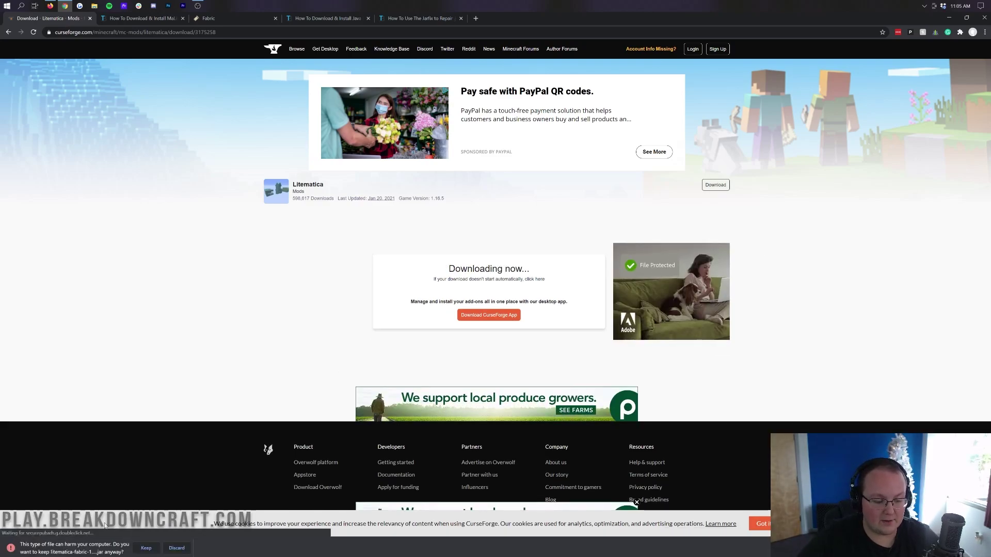
pyautogui.click(147, 549)
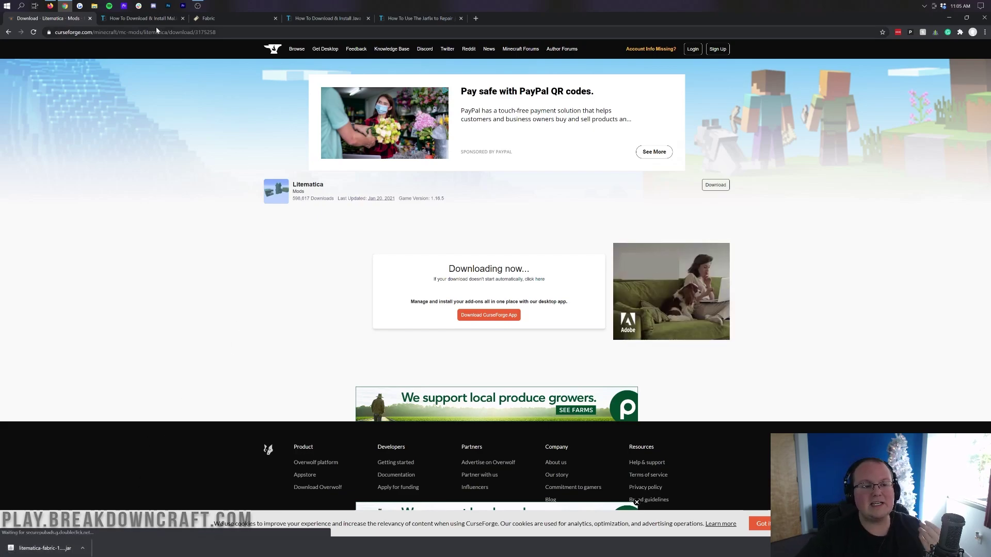
# - Go to the MaLiLib install guide and follow its link to MaLiLib's CurseForge page
pyautogui.click(139, 20)
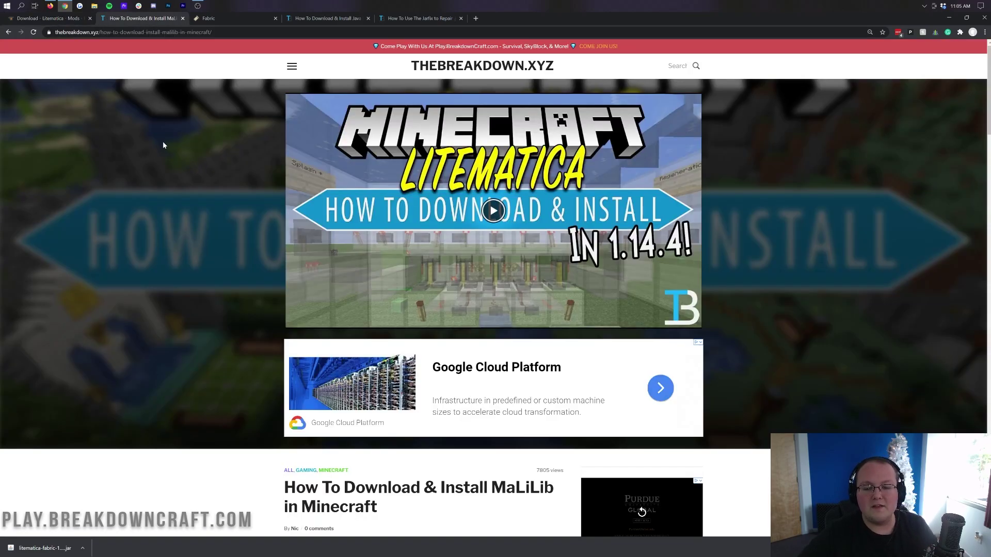
pyautogui.scroll(-6, 170, 186)
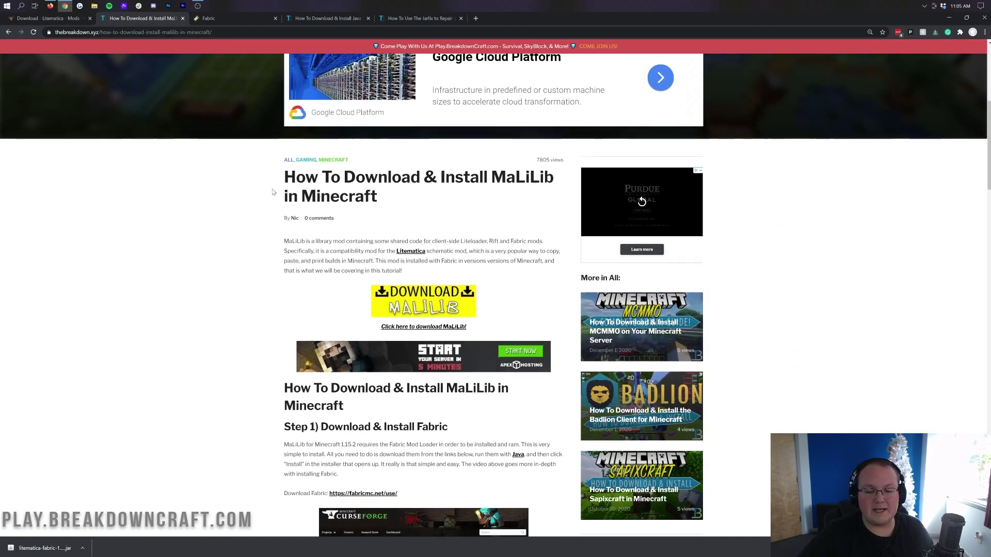
pyautogui.scroll(3, 423, 205)
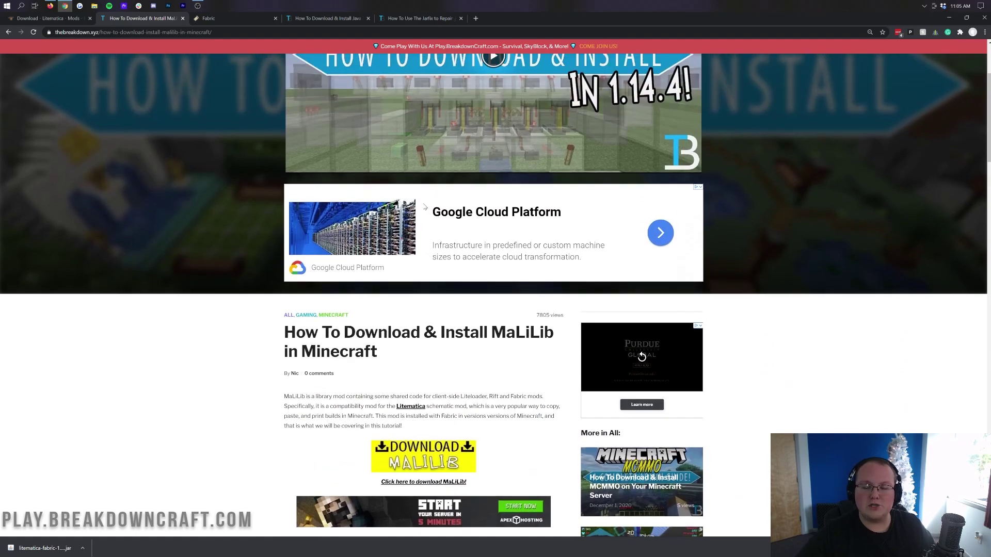
pyautogui.scroll(-3, 424, 205)
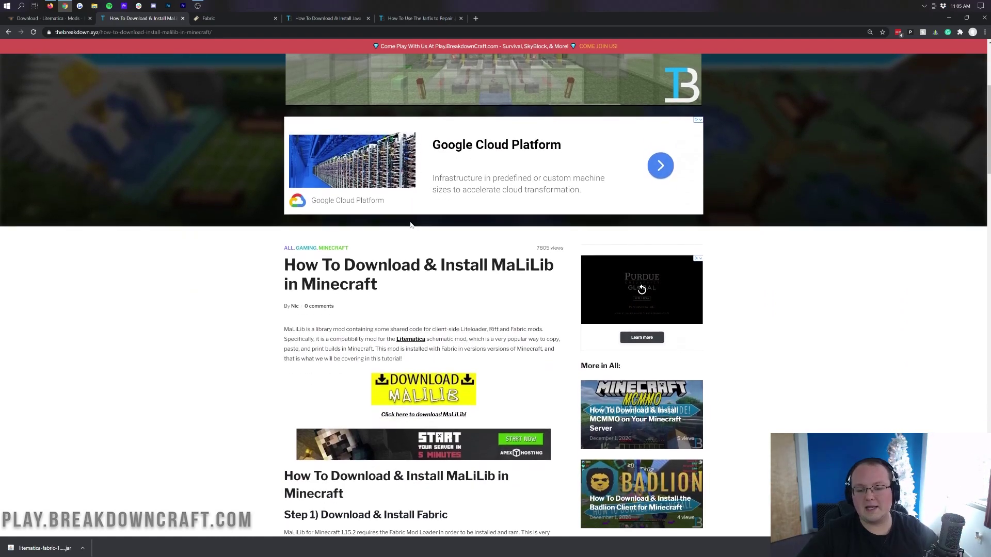
pyautogui.scroll(-1, 473, 238)
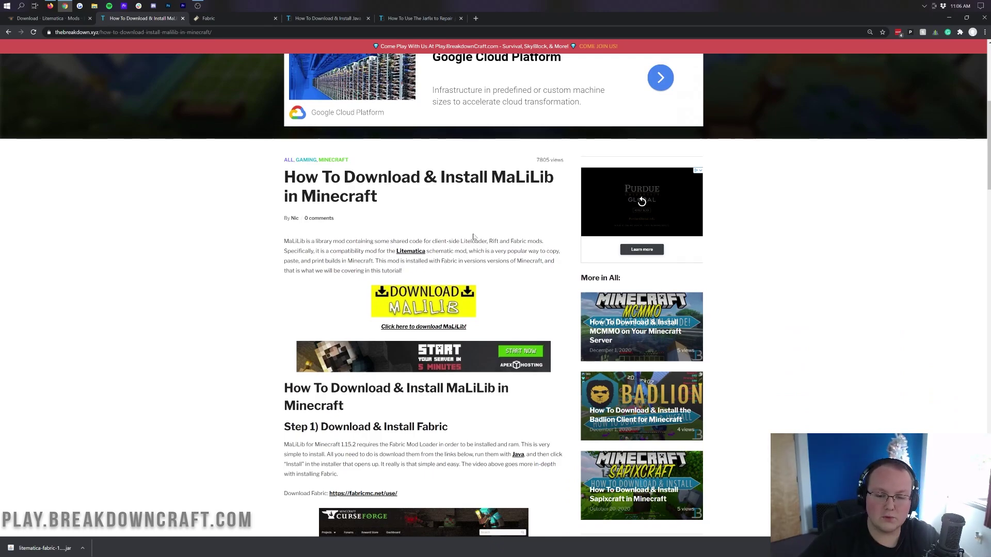
pyautogui.scroll(-1, 424, 294)
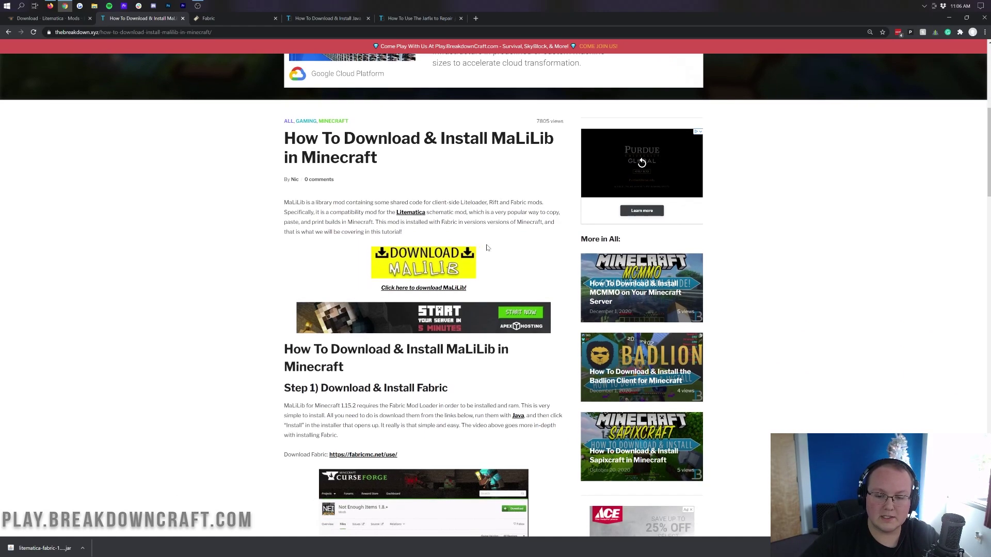
pyautogui.click(419, 272)
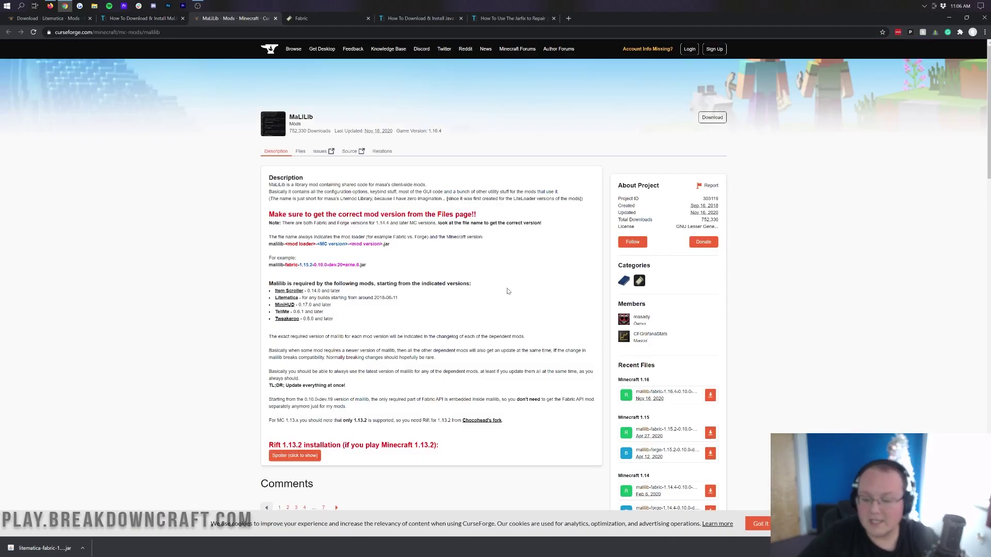
# - Download the latest 1.16 MaLiLib Fabric jar, then bring up the Fabric installer page
pyautogui.scroll(-4, 695, 217)
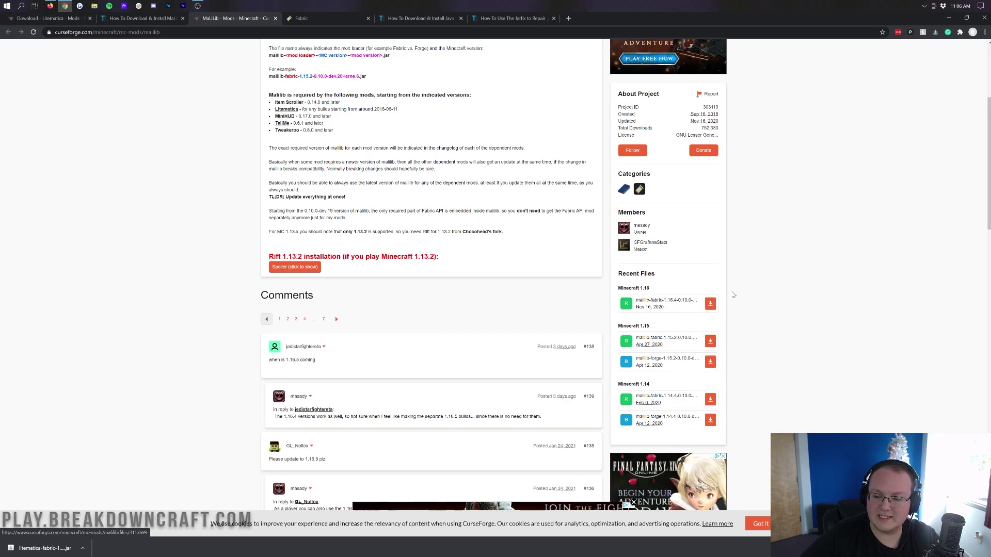
pyautogui.click(710, 304)
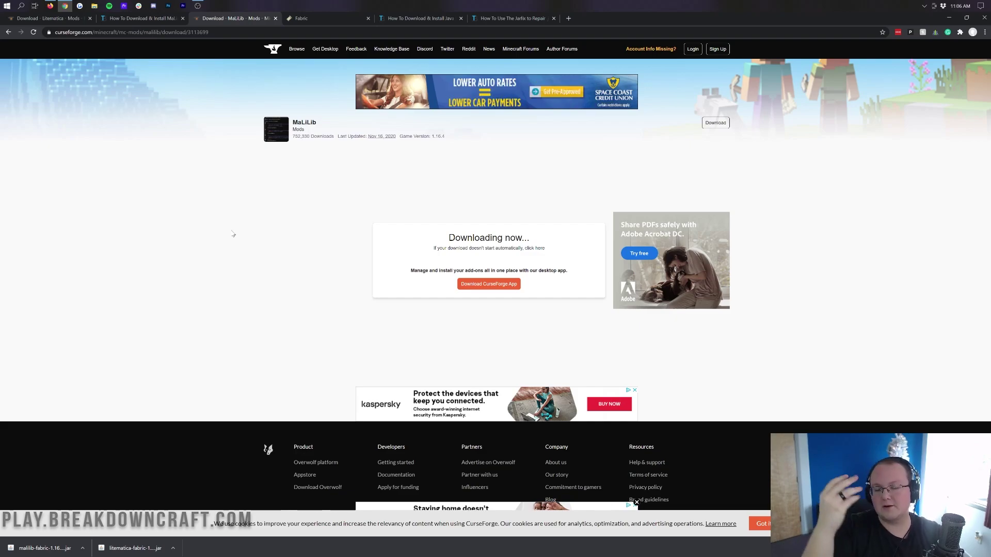
pyautogui.click(297, 18)
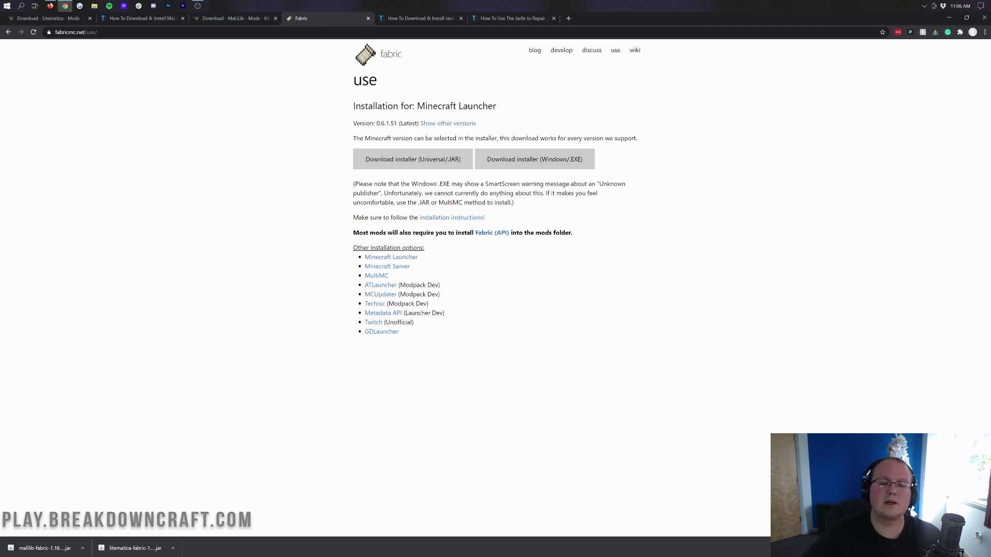
# - Download and keep the universal JAR Fabric installer 0.6.1.51, then return to the Java guide
pyautogui.click(399, 162)
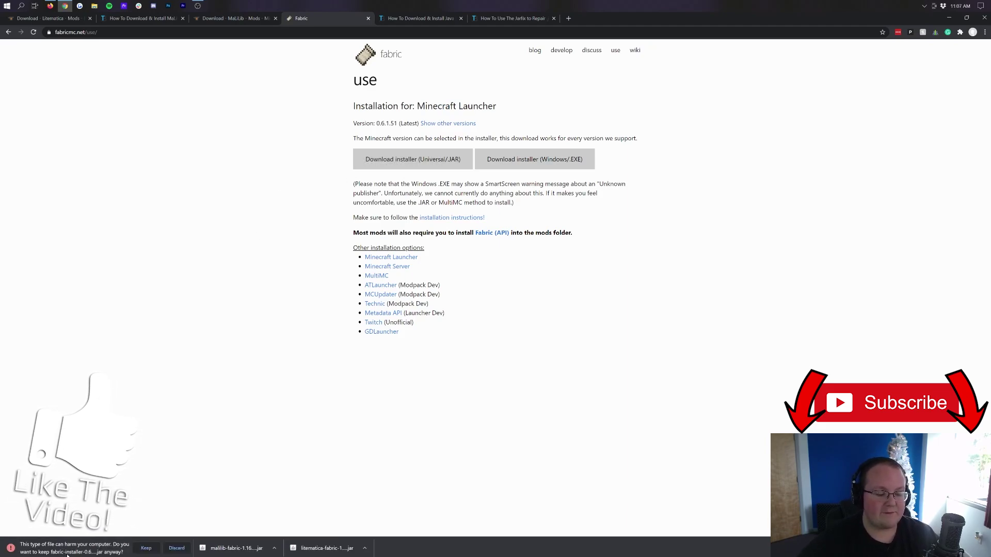
pyautogui.click(141, 550)
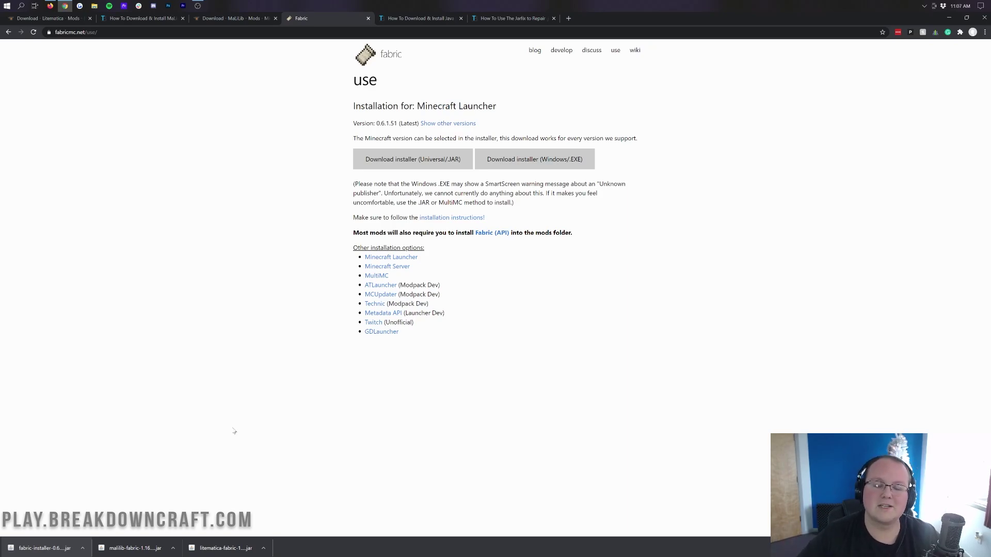
pyautogui.click(426, 20)
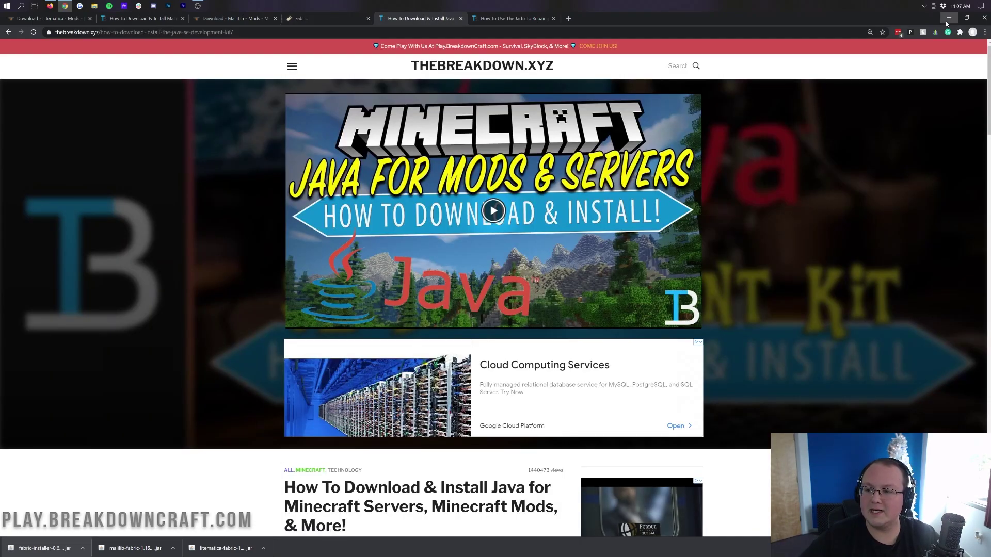
# - Line up the Litematica, MaLiLib and Fabric installer jars at the desktop's top centre, then refresh
pyautogui.press('super+d')
pyautogui.moveTo(14, 76); pyautogui.dragTo(304, 106)
pyautogui.moveTo(67, 176); pyautogui.dragTo(5, 123)
pyautogui.moveTo(14, 135); pyautogui.dragTo(335, 97)
pyautogui.moveTo(336, 132); pyautogui.dragTo(390, 99)
pyautogui.rightClick(109, 121)
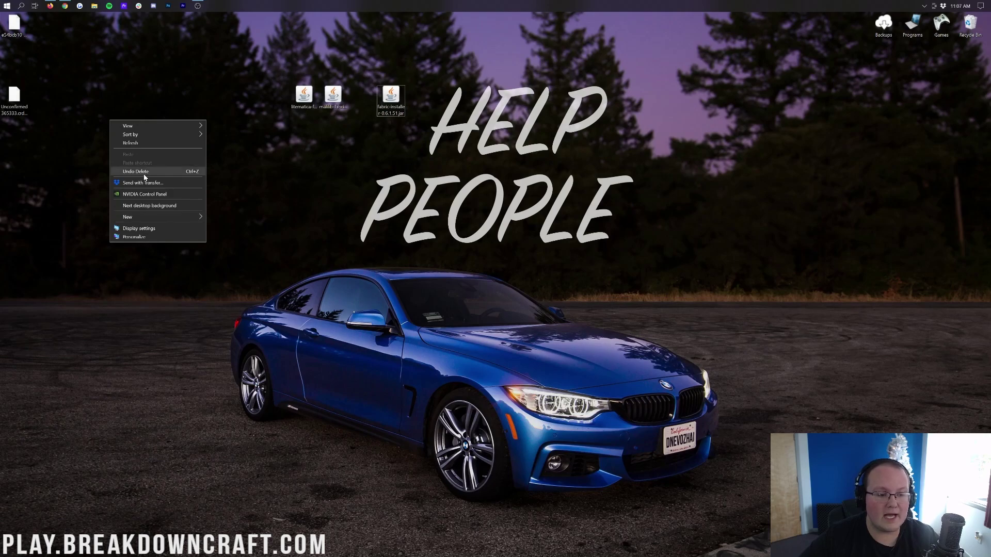
pyautogui.click(165, 142)
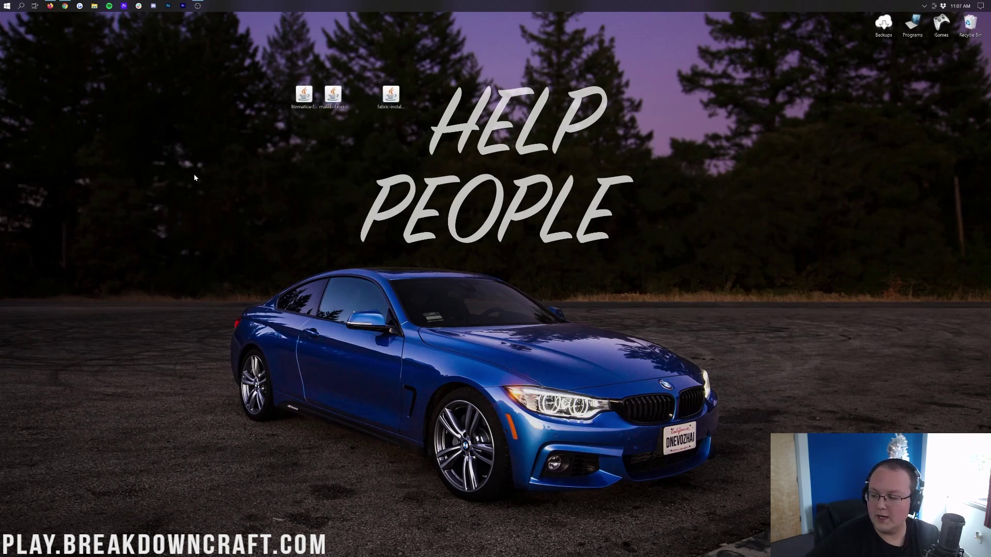
pyautogui.click(5, 5)
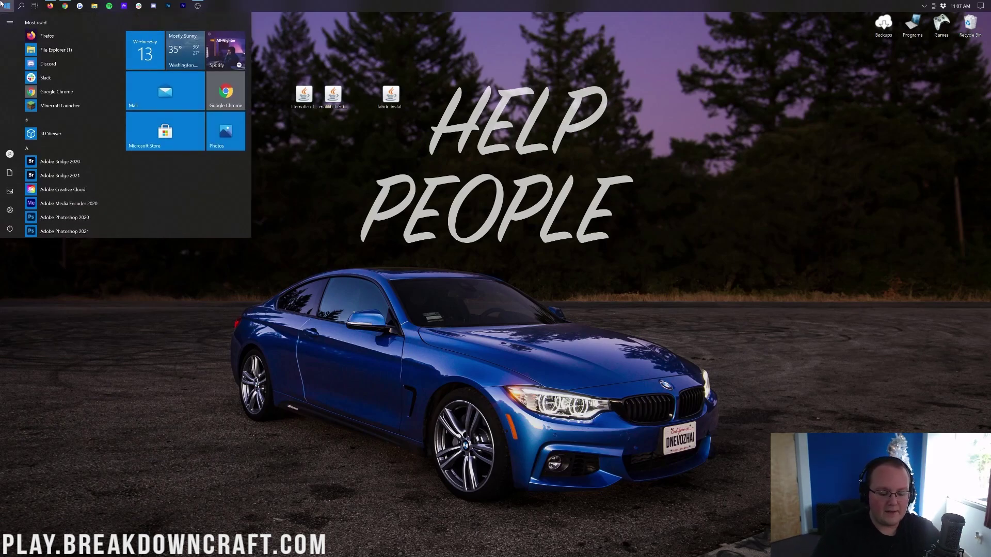
pyautogui.write('down')
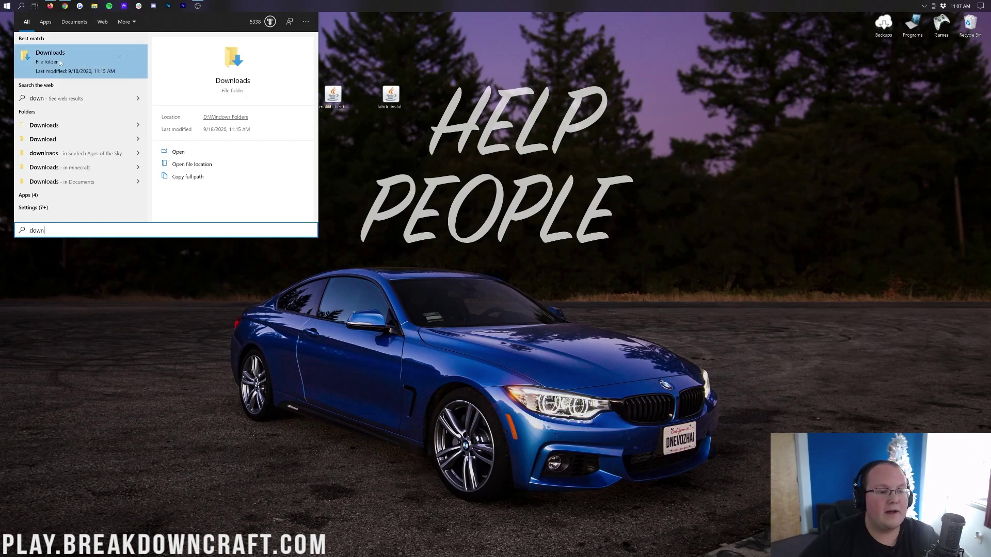
pyautogui.click(73, 61)
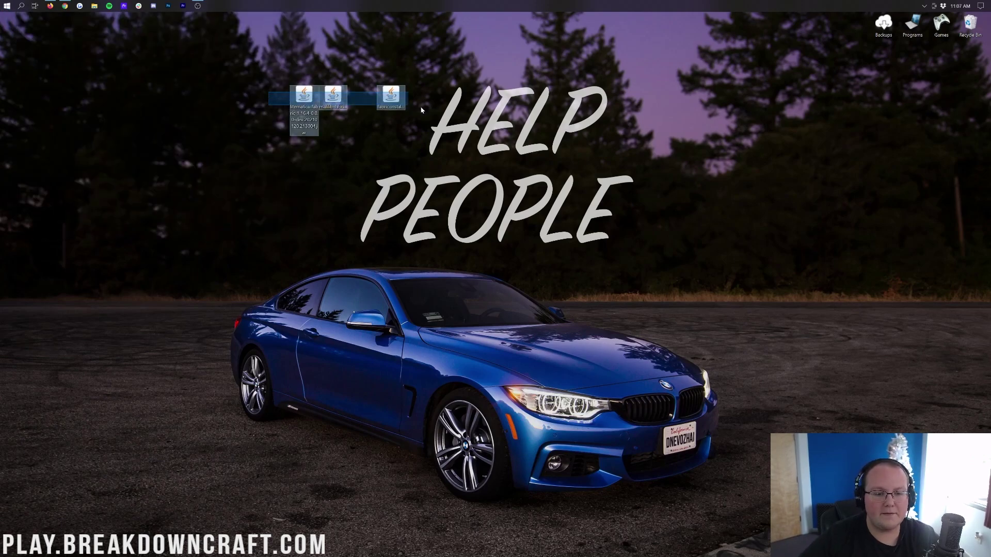
pyautogui.moveTo(392, 100); pyautogui.dragTo(660, 178)
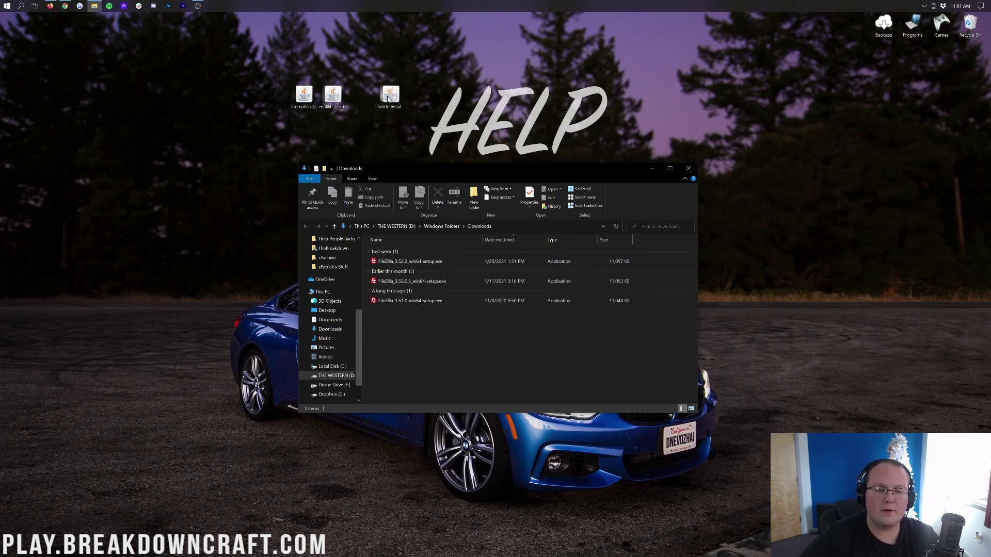
pyautogui.click(688, 168)
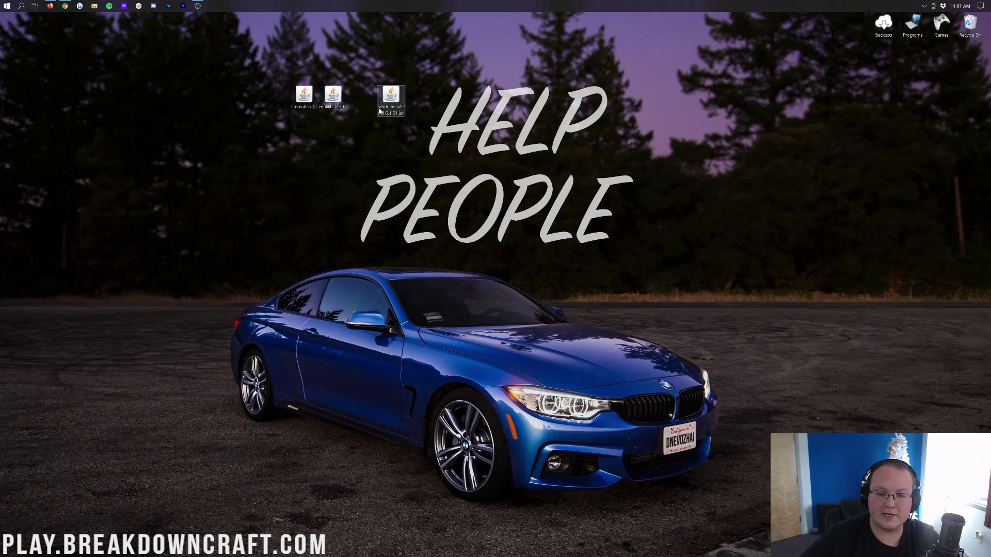
# - Start opening fabric-installer.jar with another app, dismiss the prompt, and return to Chrome's Java guide
pyautogui.rightClick(395, 110)
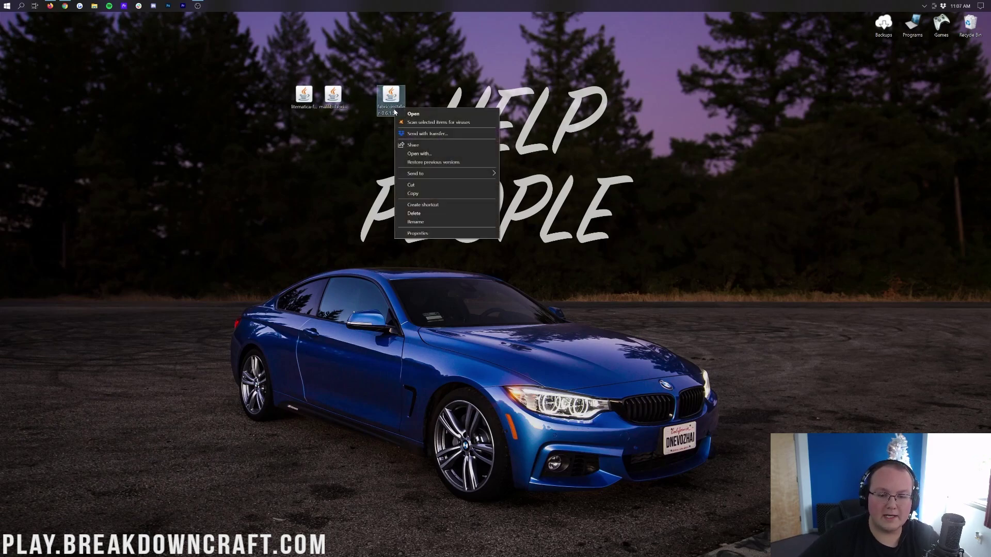
pyautogui.click(439, 153)
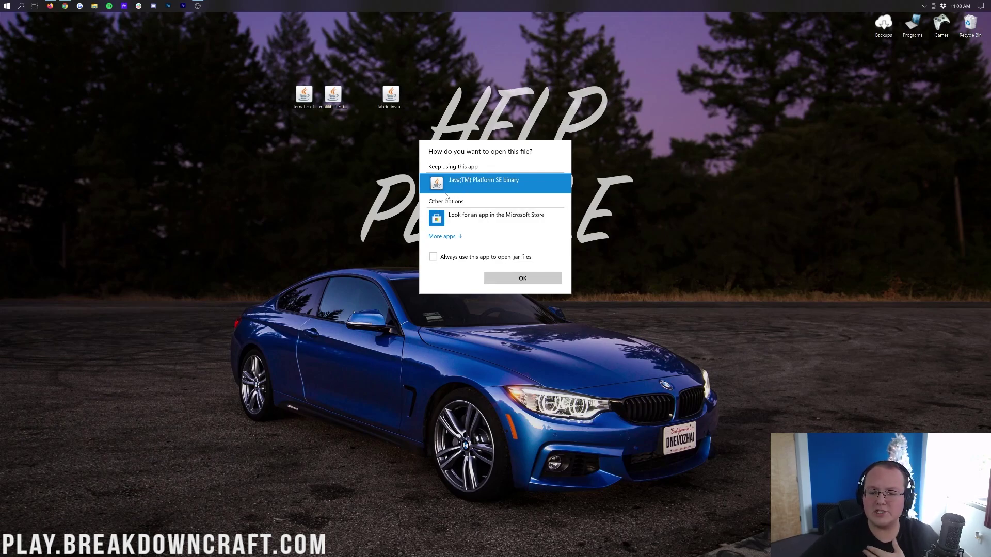
pyautogui.click(361, 215)
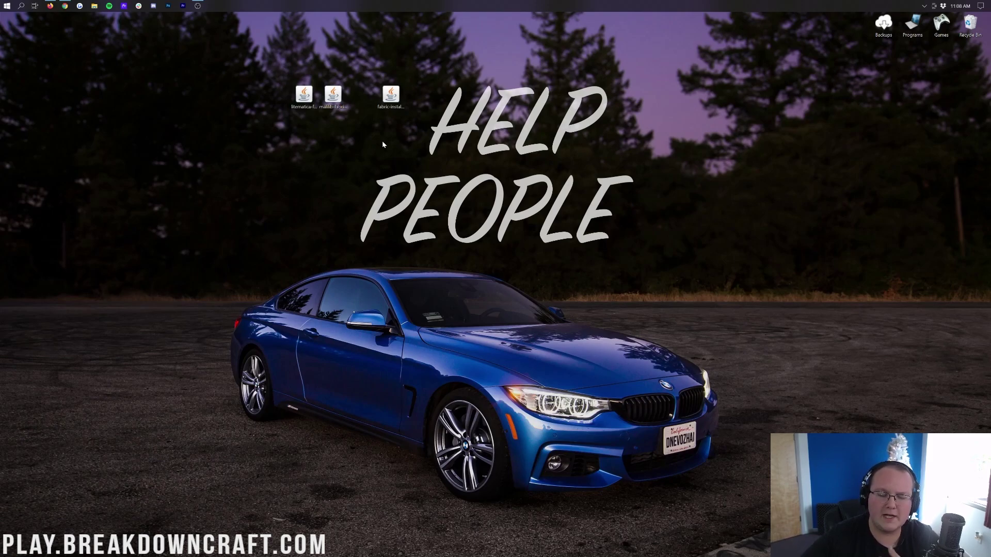
pyautogui.click(63, 6)
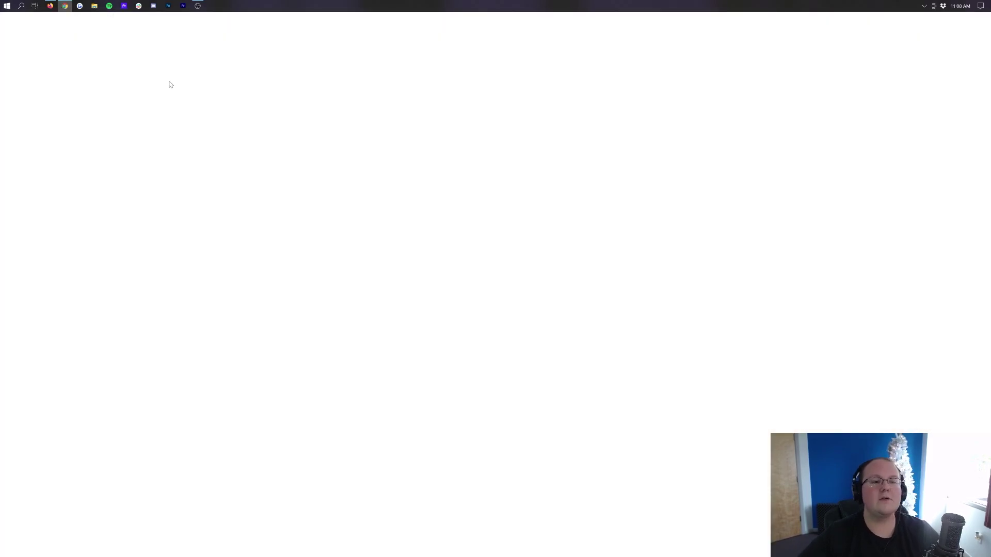
# - Scroll through TheBreakdown's Java install guide, briefly highlighting its title text
pyautogui.scroll(-5, 474, 252)
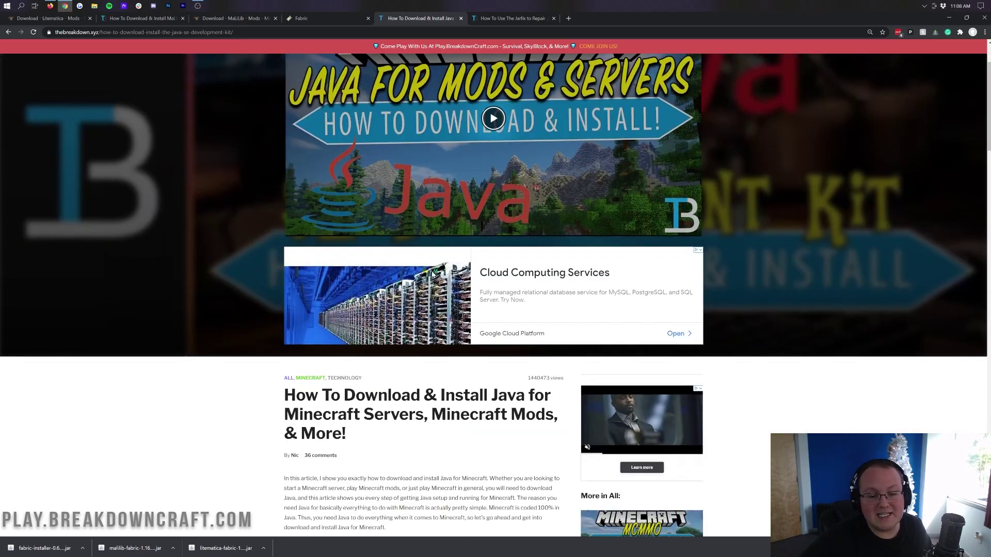
pyautogui.moveTo(431, 274); pyautogui.dragTo(555, 273)
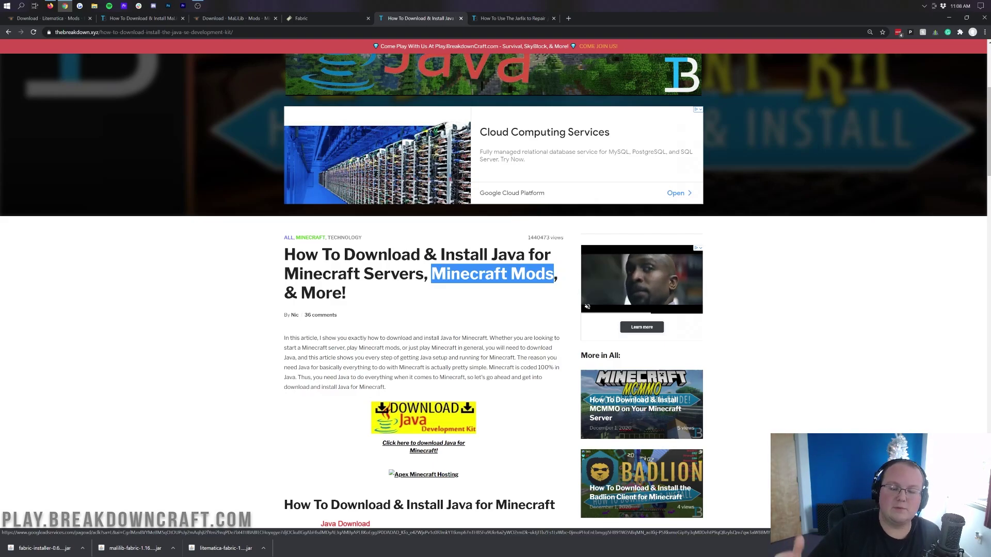
pyautogui.click(467, 221)
pyautogui.scroll(-2, 467, 221)
pyautogui.scroll(-1, 460, 209)
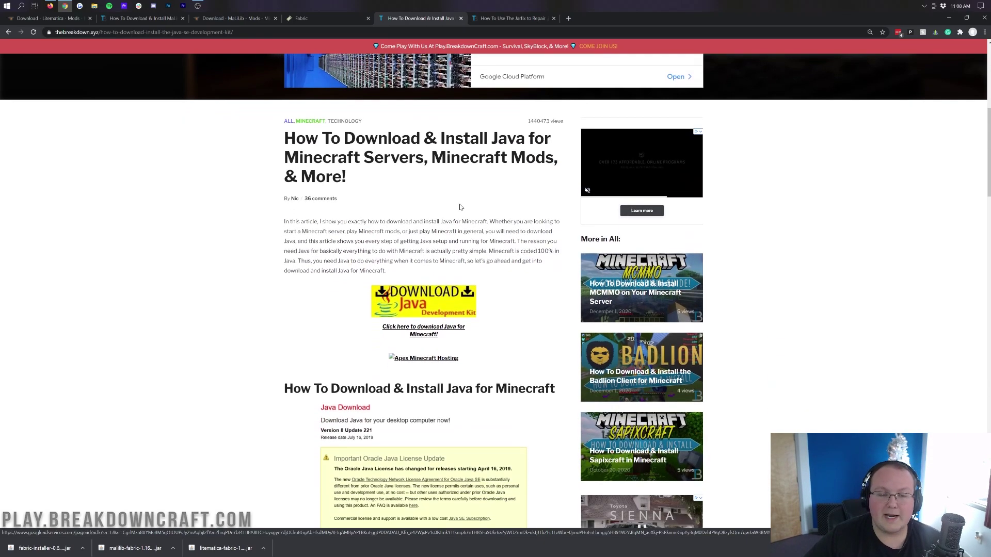
pyautogui.scroll(-15, 449, 170)
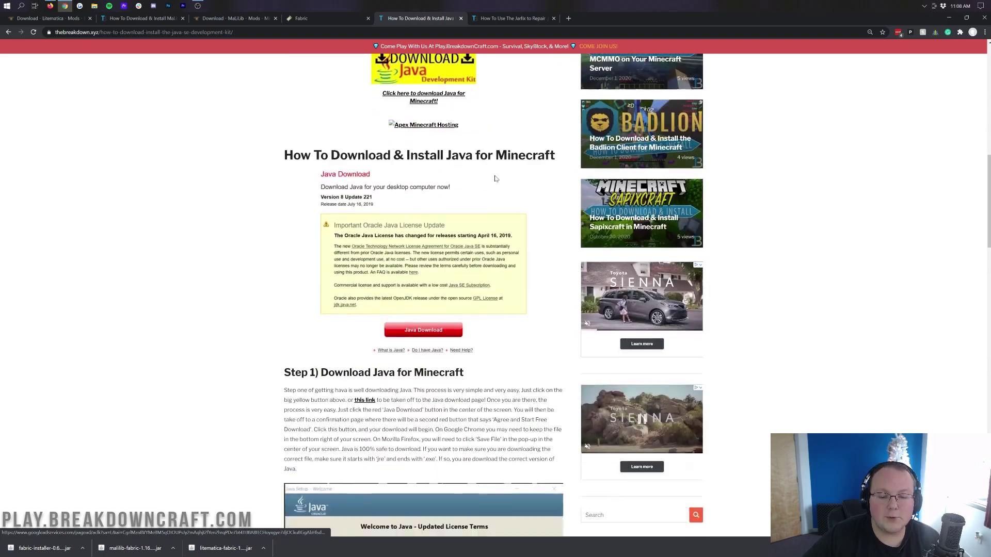
pyautogui.scroll(20, 496, 178)
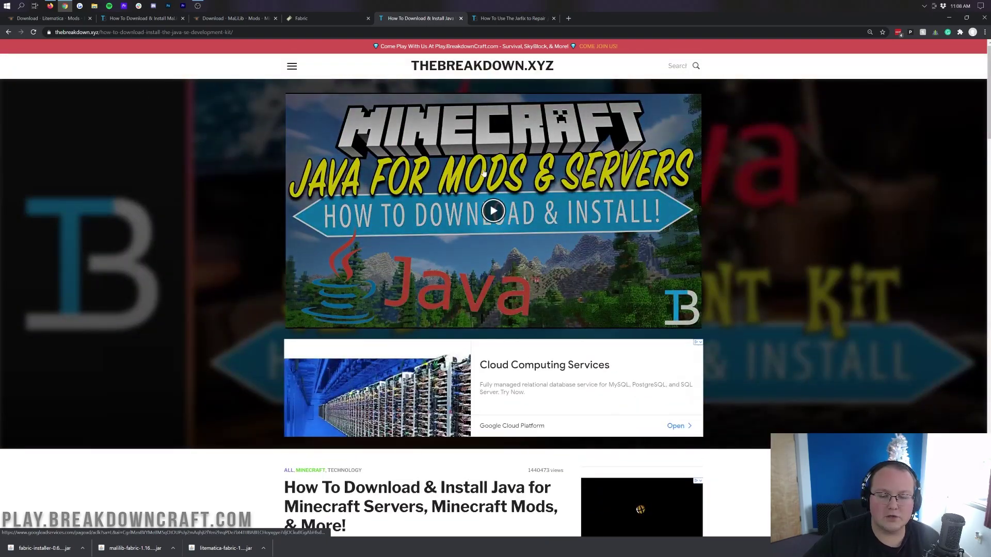
# - Look over the Jarfix repair article, then minimize Chrome to show the desktop
pyautogui.hotkey('ctrl', 'Tab')
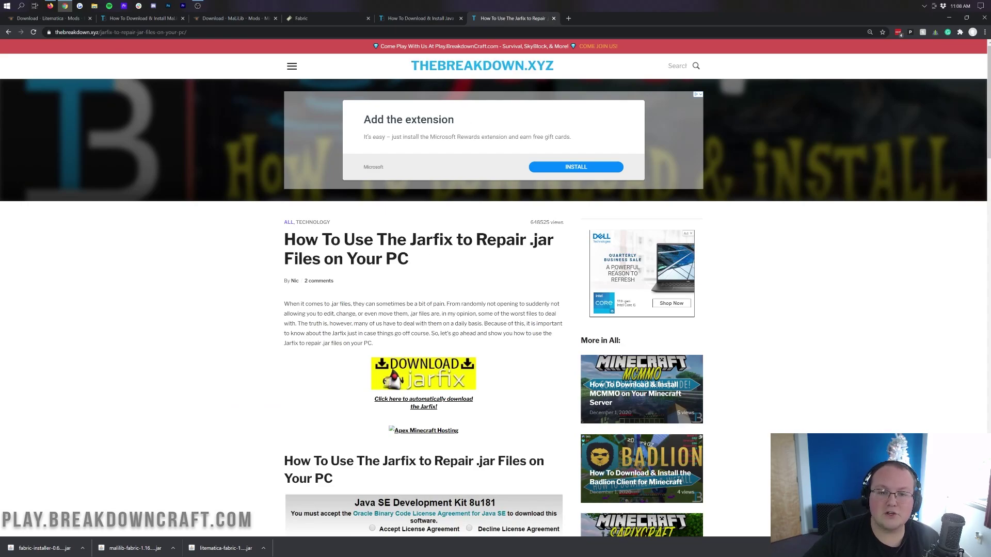
pyautogui.click(415, 18)
pyautogui.click(498, 19)
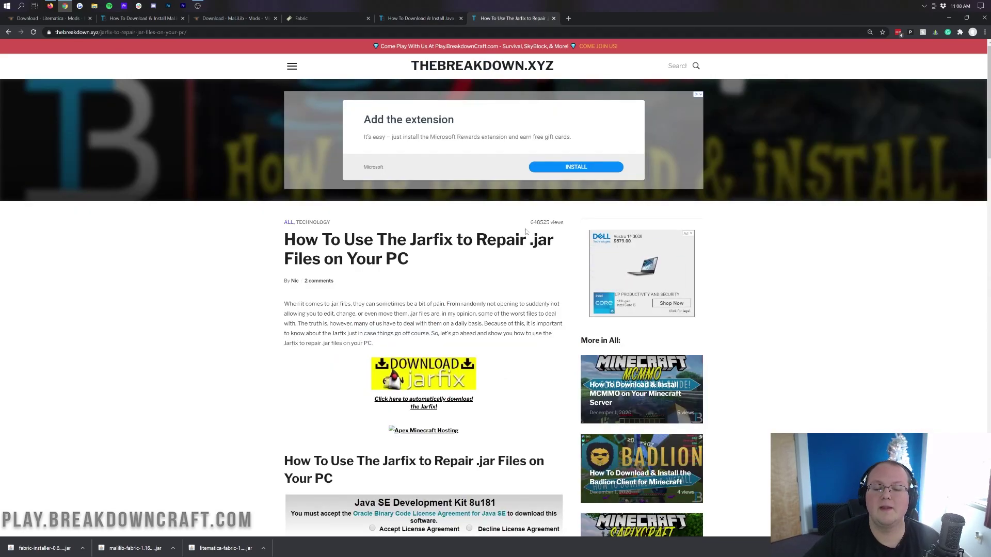
pyautogui.scroll(-20, 406, 224)
pyautogui.scroll(20, 406, 224)
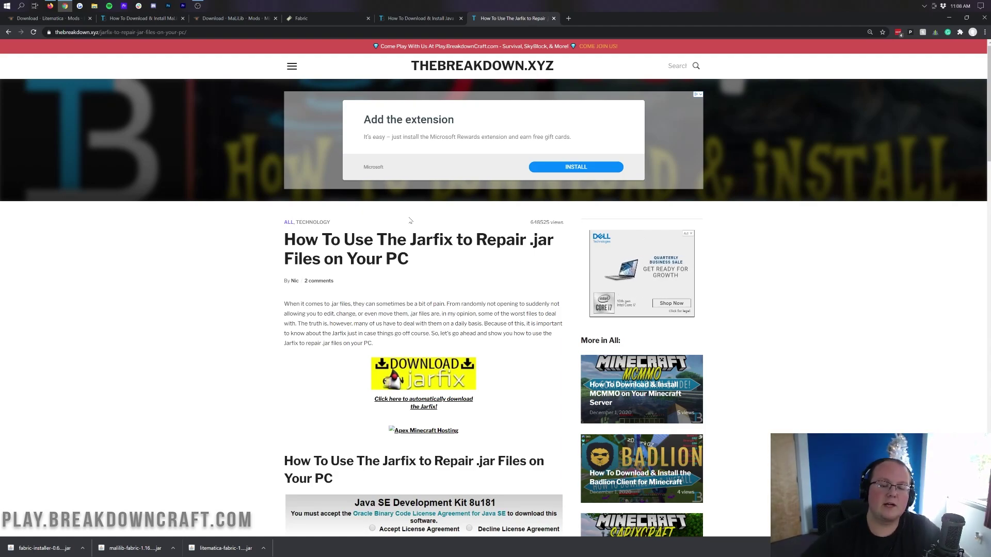
pyautogui.click(950, 18)
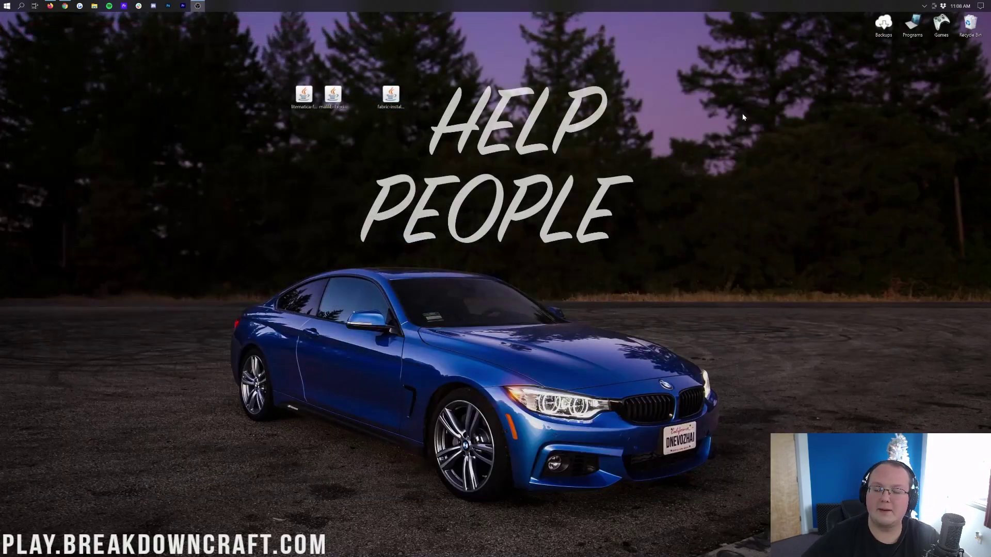
# - Open fabric-installer.jar with Java
pyautogui.rightClick(394, 97)
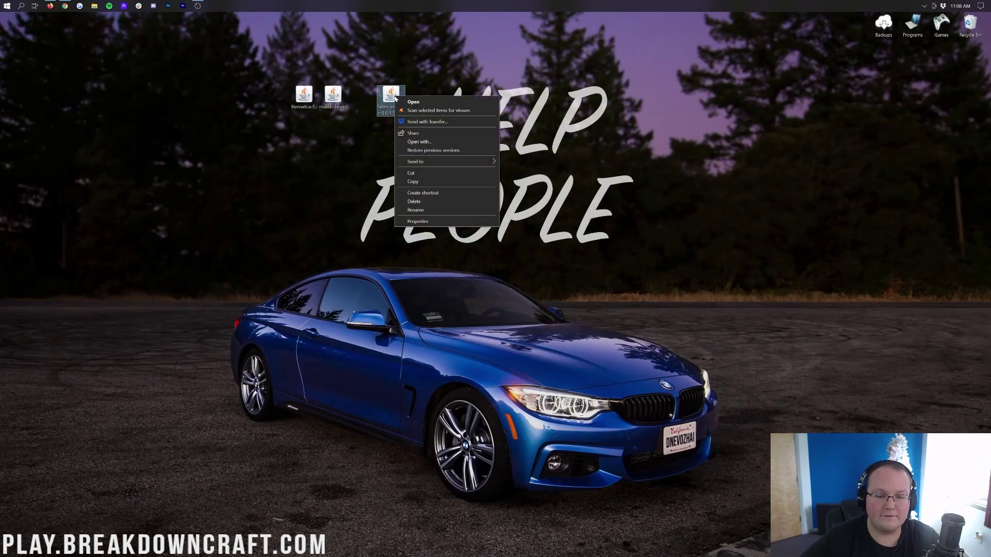
pyautogui.click(420, 142)
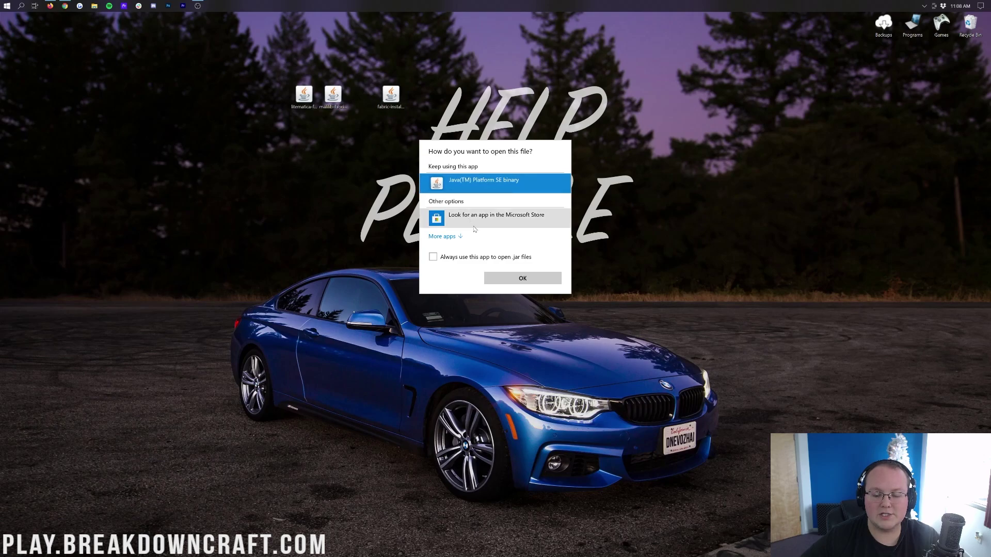
pyautogui.click(523, 278)
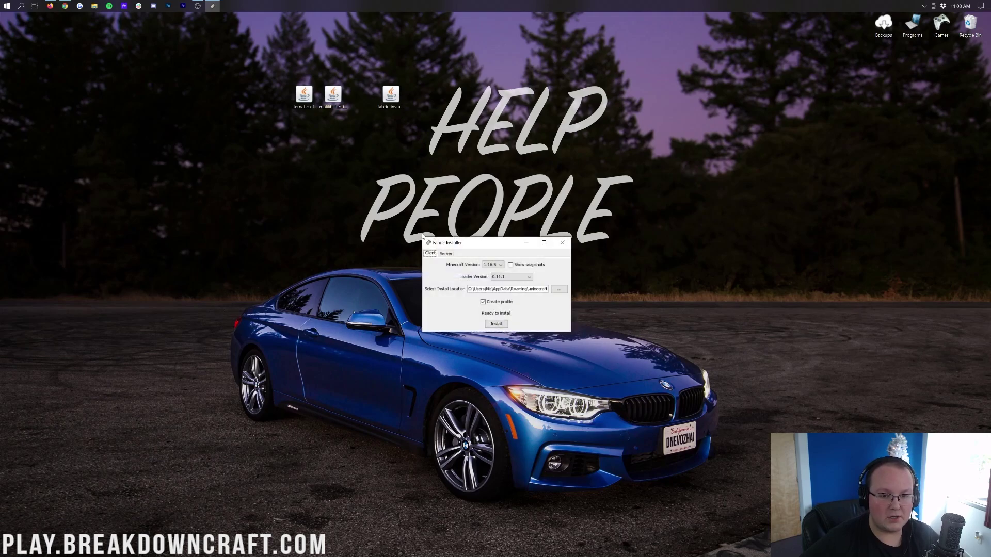
# - Install Fabric Loader 0.11.1 for Minecraft 1.16.5 on the client
pyautogui.click(499, 265)
pyautogui.click(493, 273)
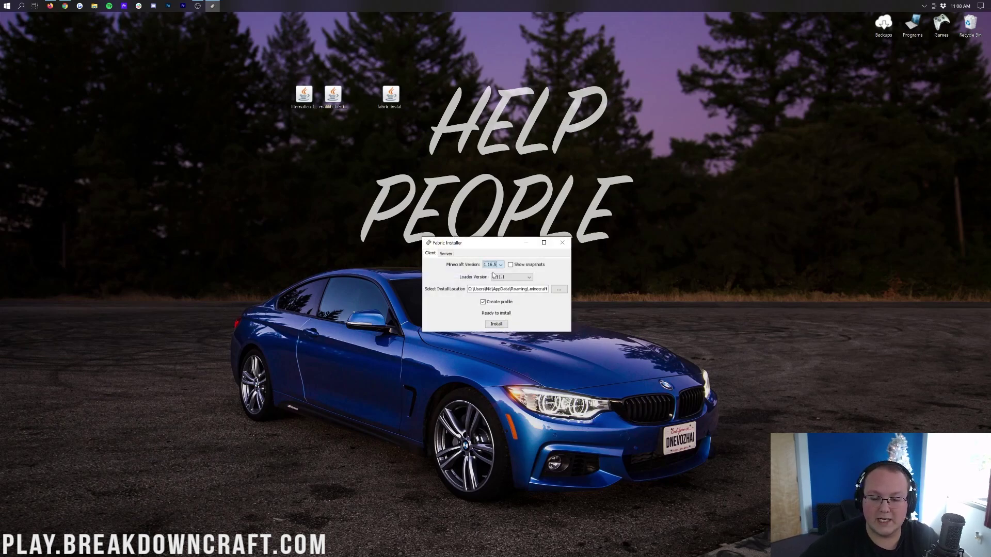
pyautogui.click(504, 325)
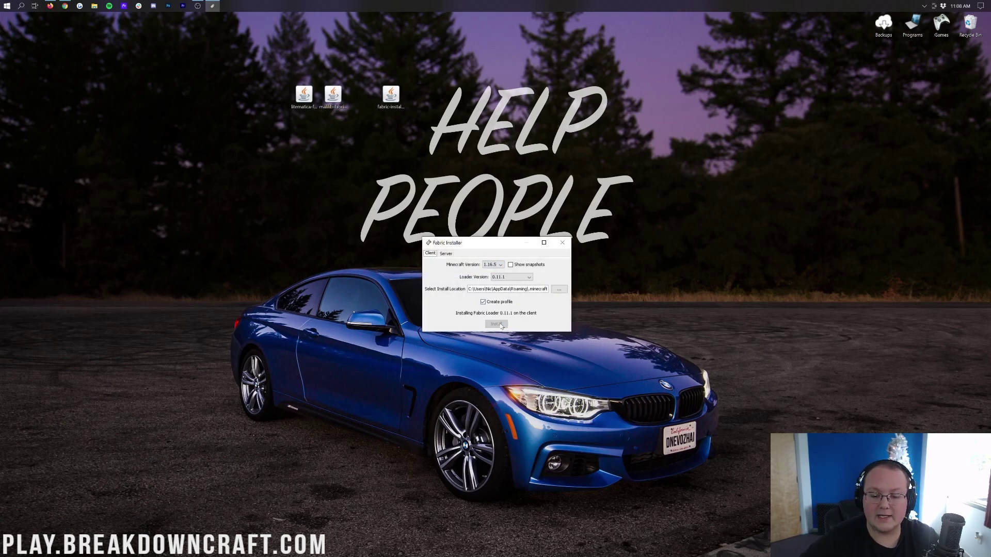